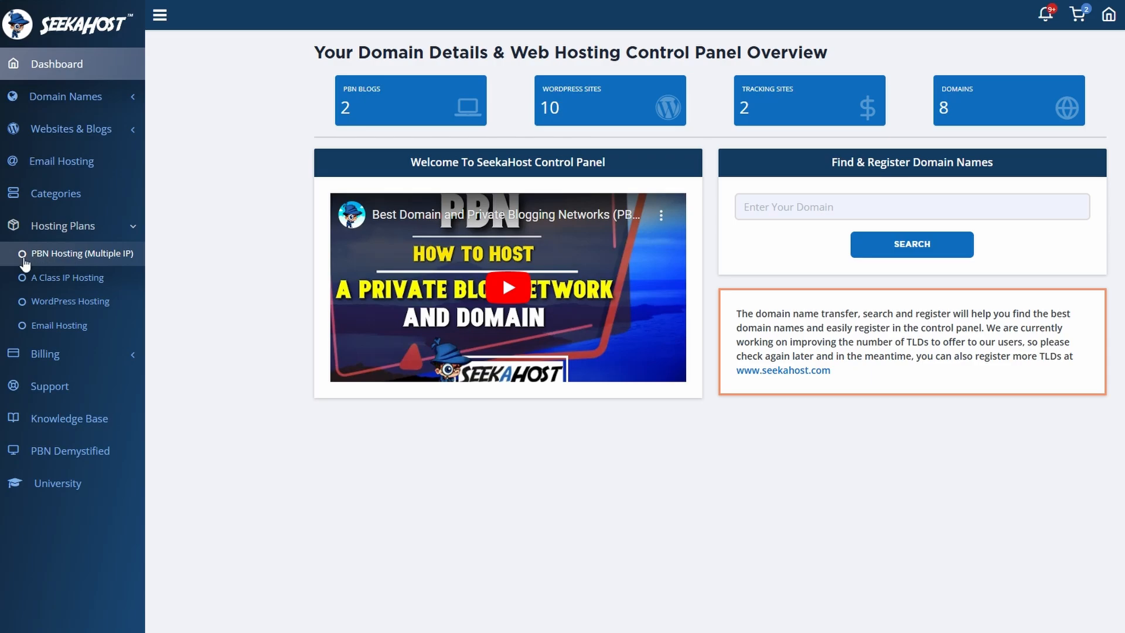
- View the PBN hosting plans and check the blog usage in the Private Blogs (PBN) list
left_click(101, 262)
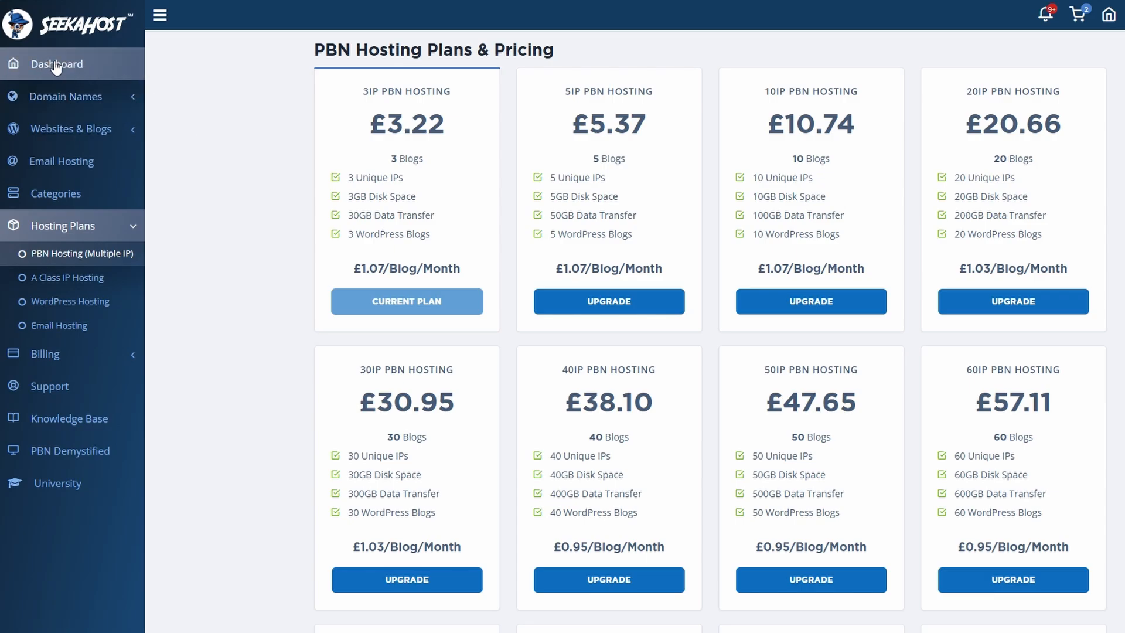
left_click(63, 132)
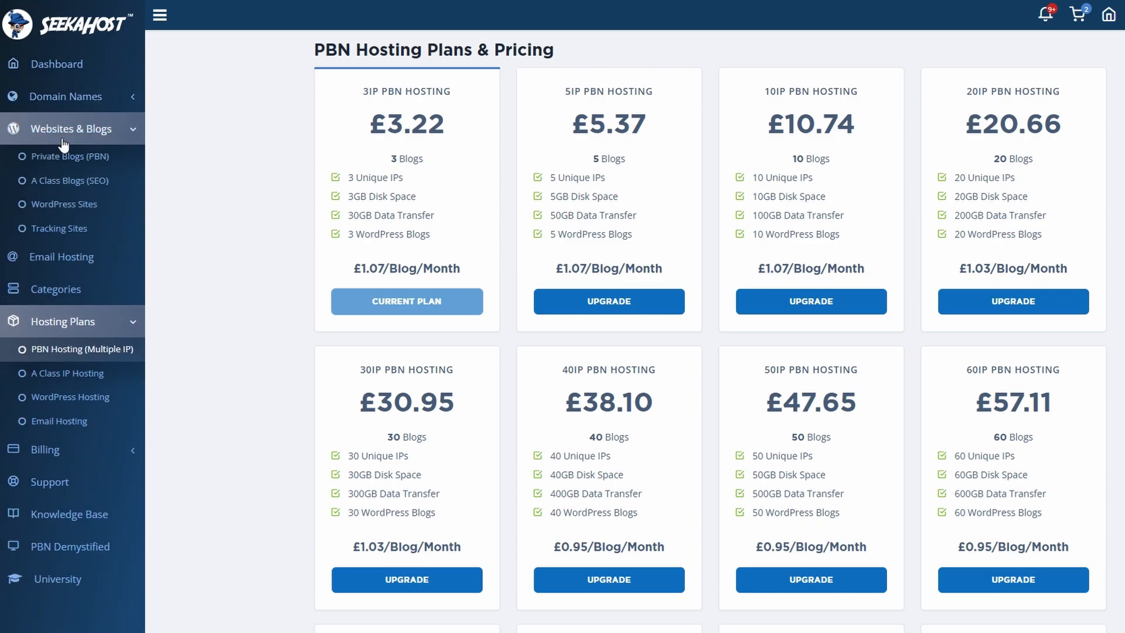
left_click(58, 159)
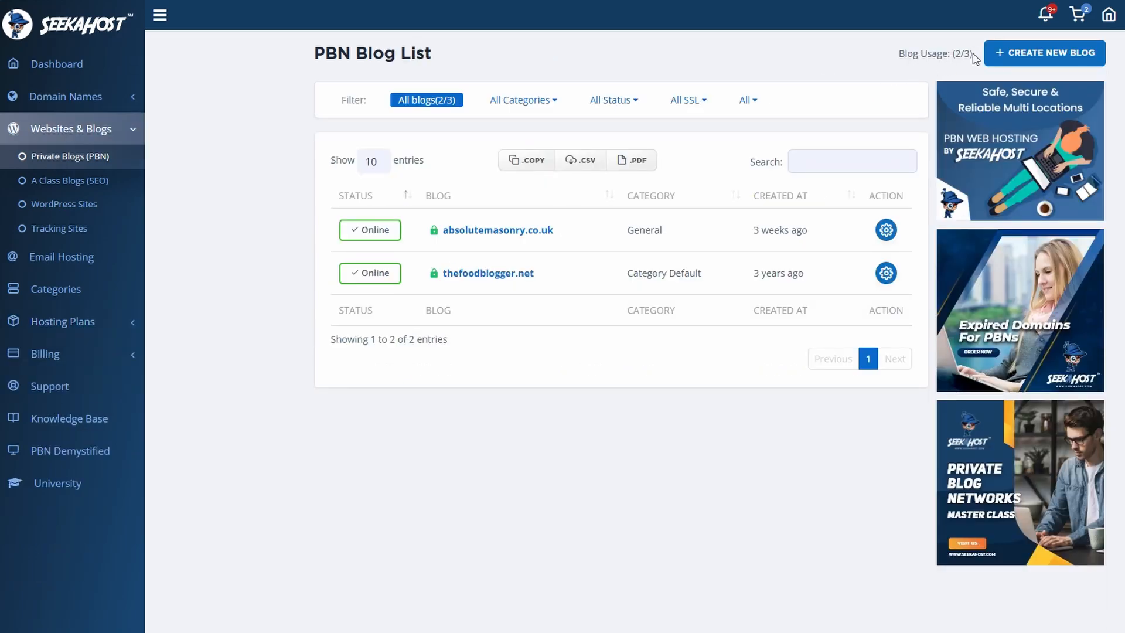
left_click_drag(971, 56, 953, 56)
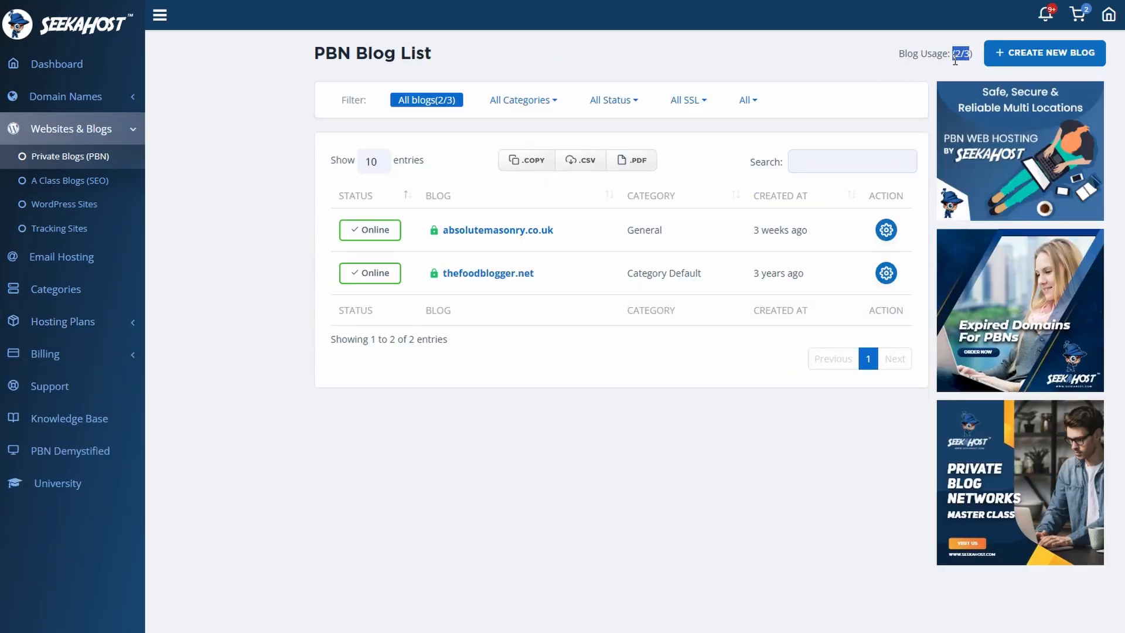
left_click(896, 63)
- Start creating a new PBN blog and enter ezippi.co.uk as its blog domain
left_click(1035, 56)
right_click(417, 144)
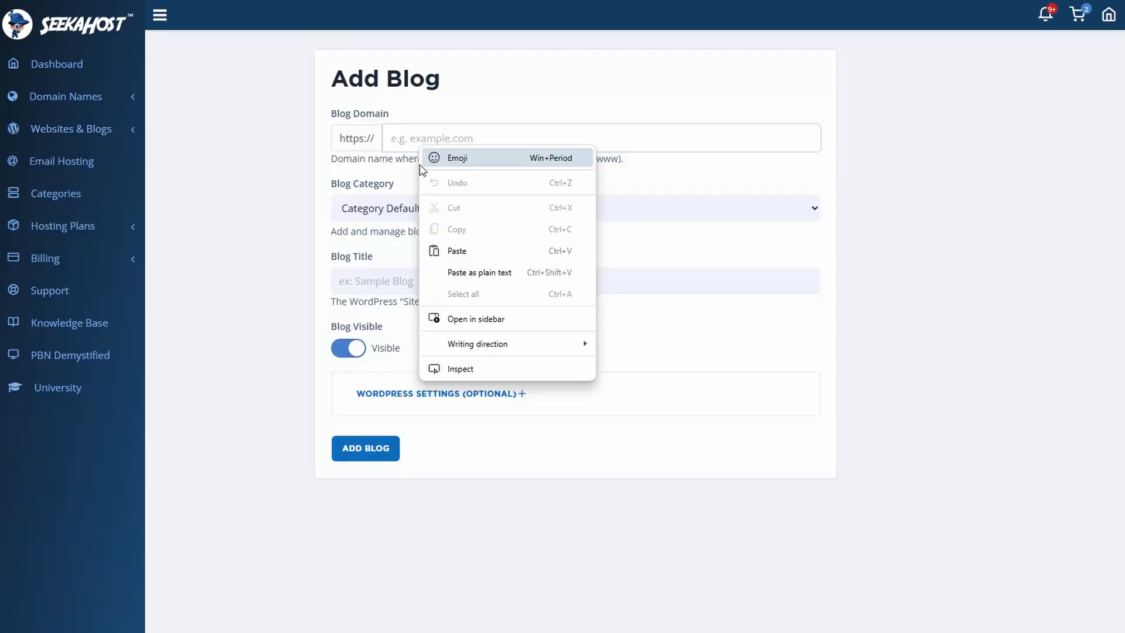
left_click(455, 252)
left_click(548, 100)
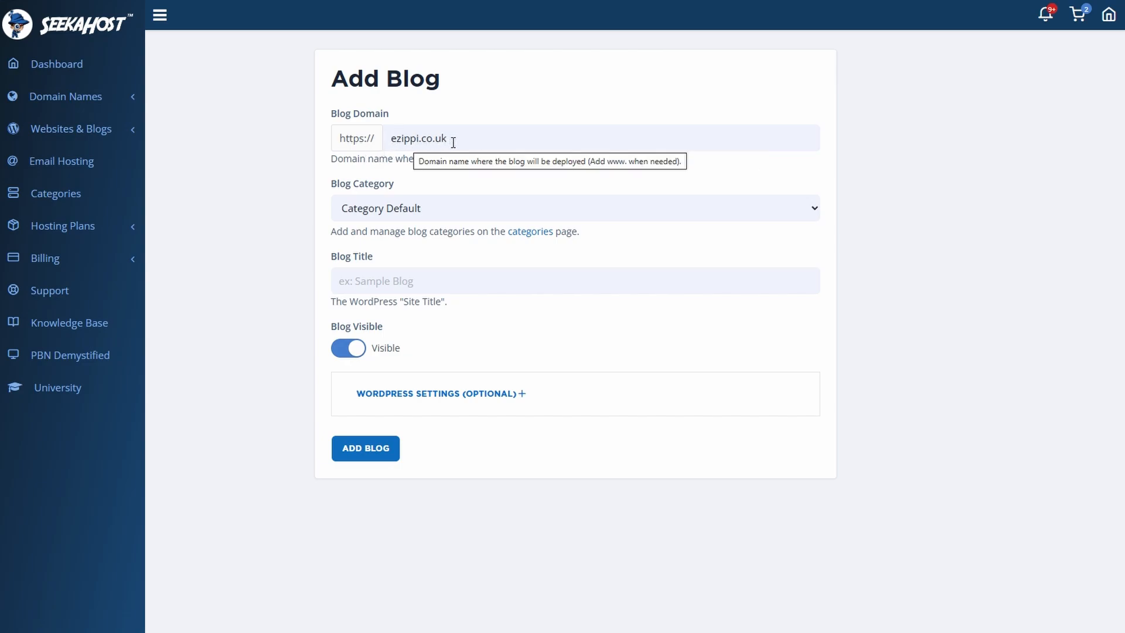
- Set the blog category to Blog and the title to Ezippi, and add the blog
left_click(695, 216)
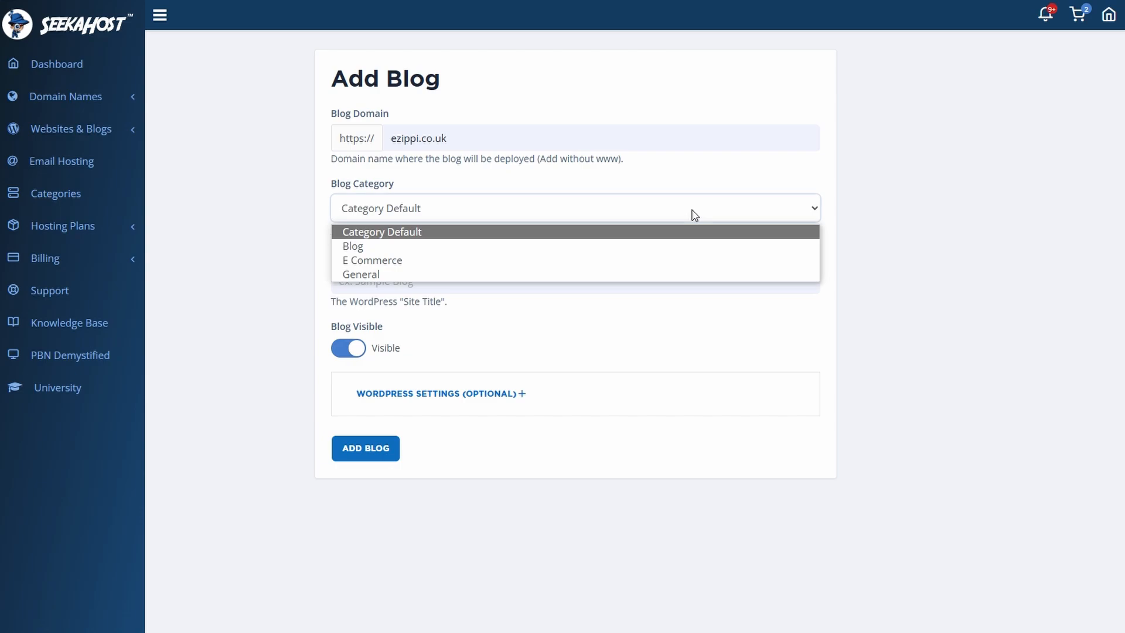
left_click(668, 247)
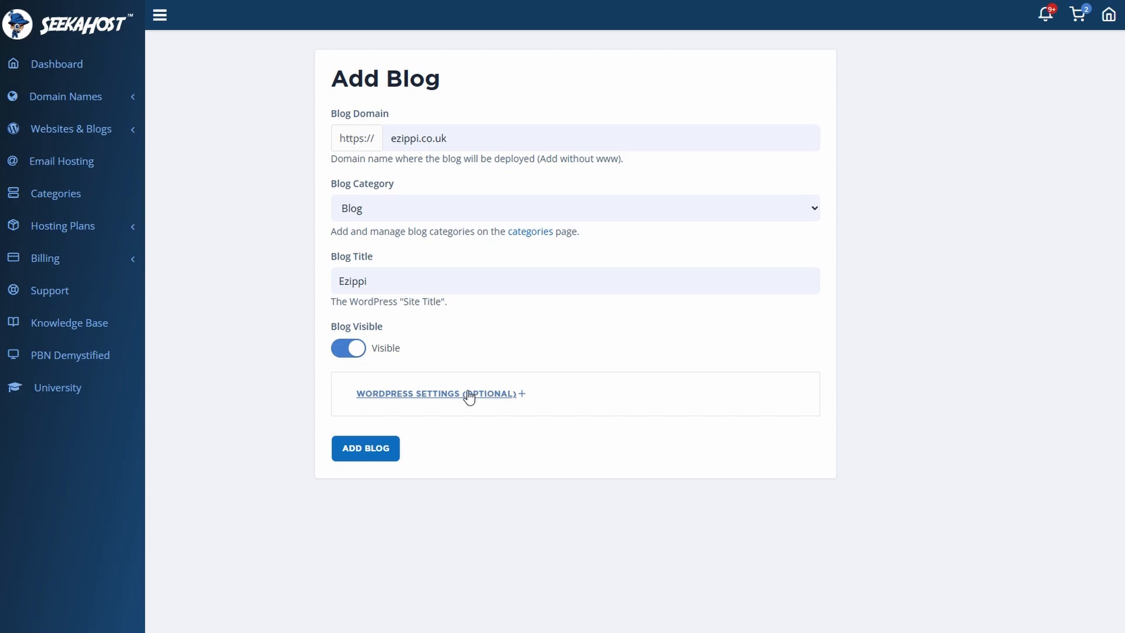
scroll(504, 360, "down", 1)
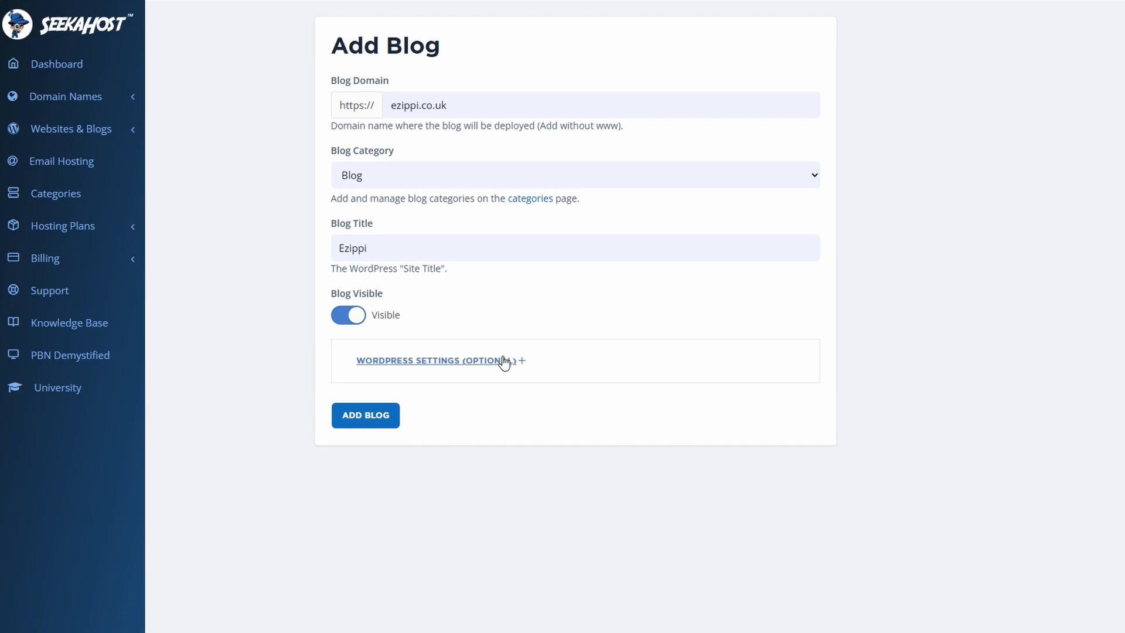
left_click(372, 418)
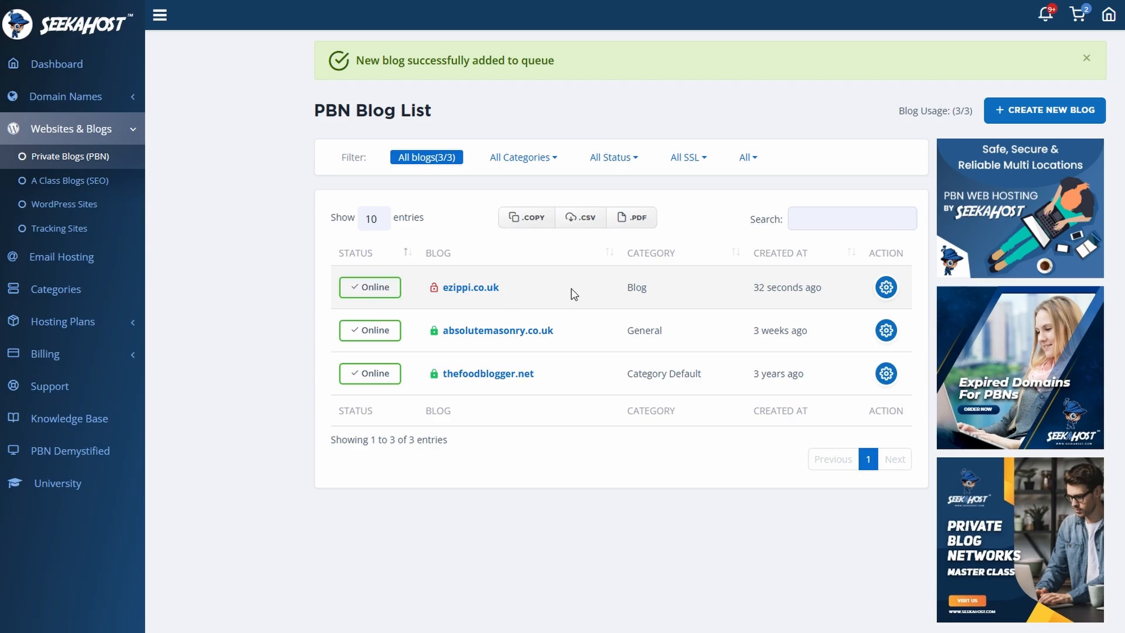
- Open the ezippi.co.uk blog's details and the nameserver management of the ezippi.co.uk domain
left_click(886, 287)
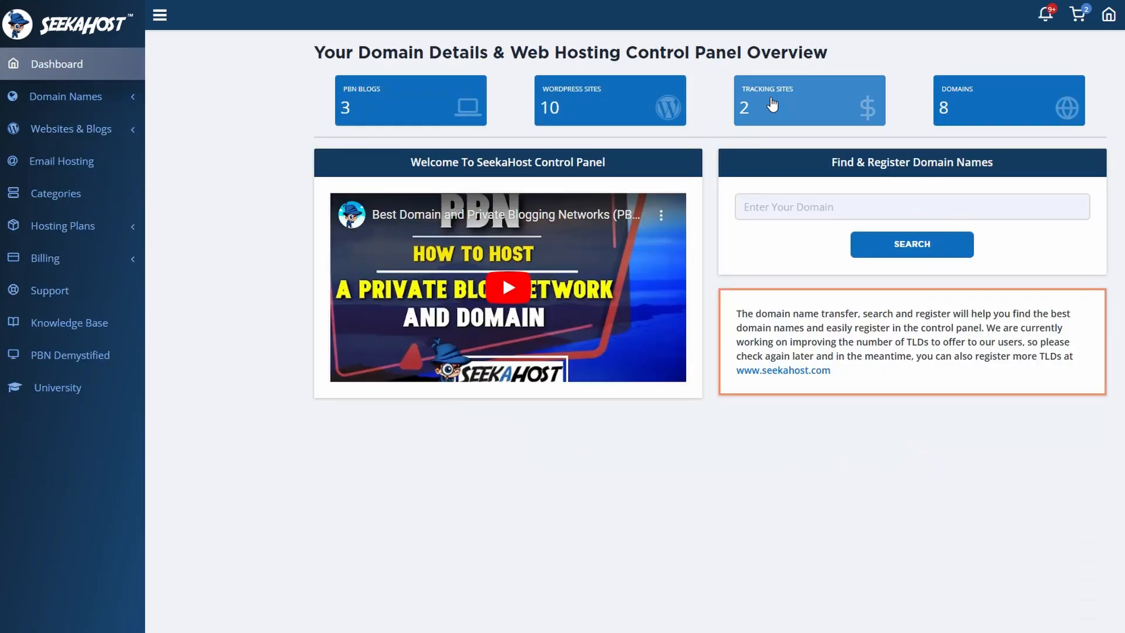
left_click(983, 103)
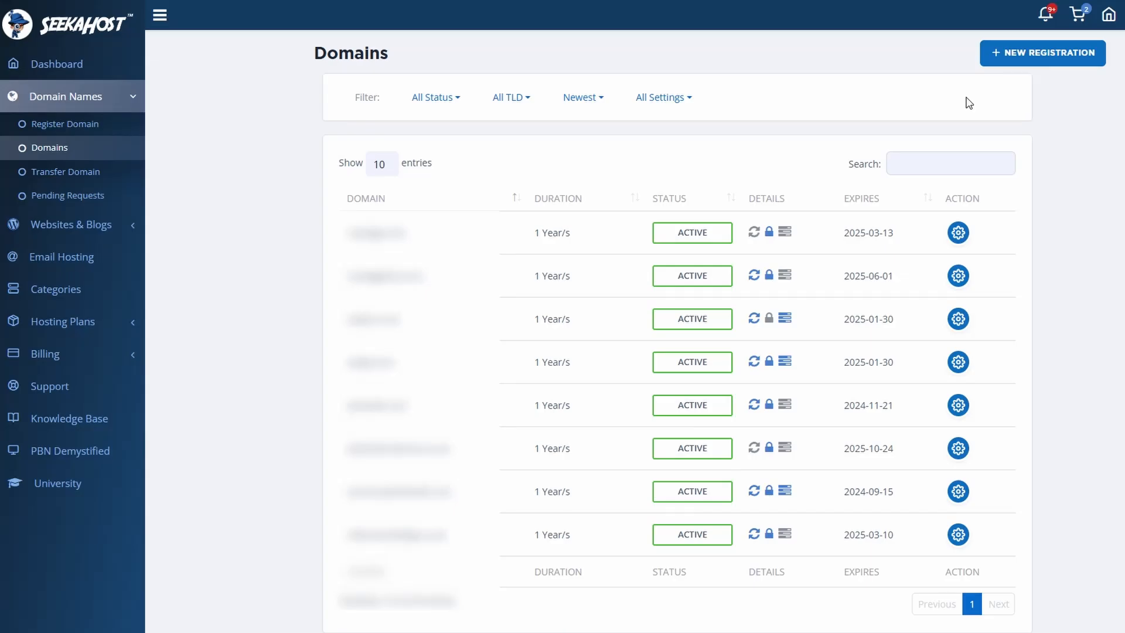
left_click(958, 320)
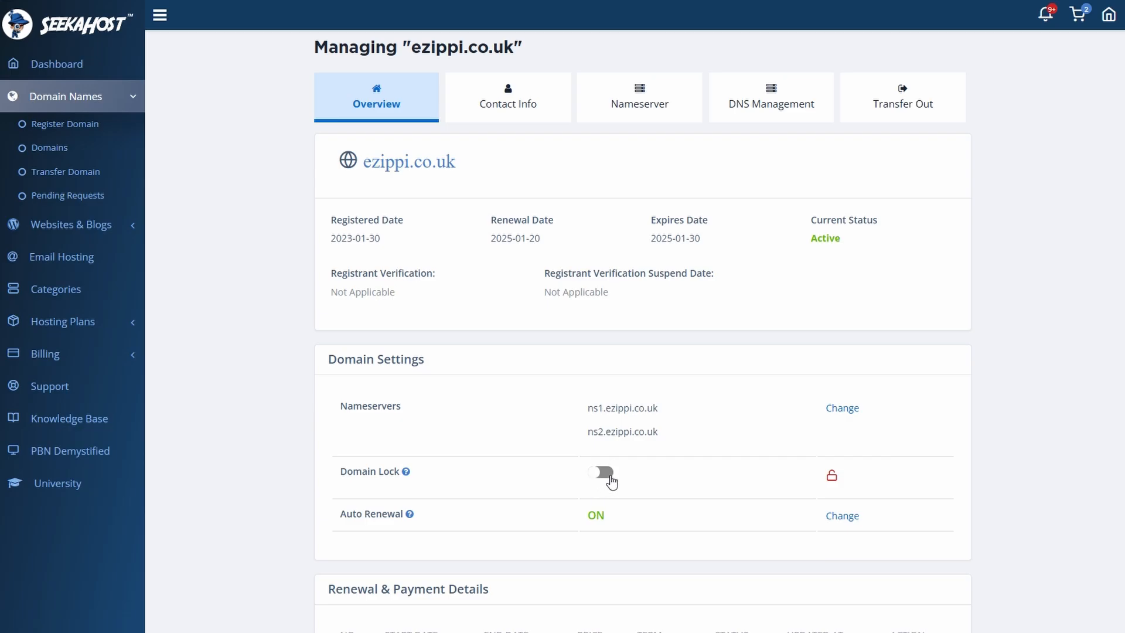
left_click(644, 106)
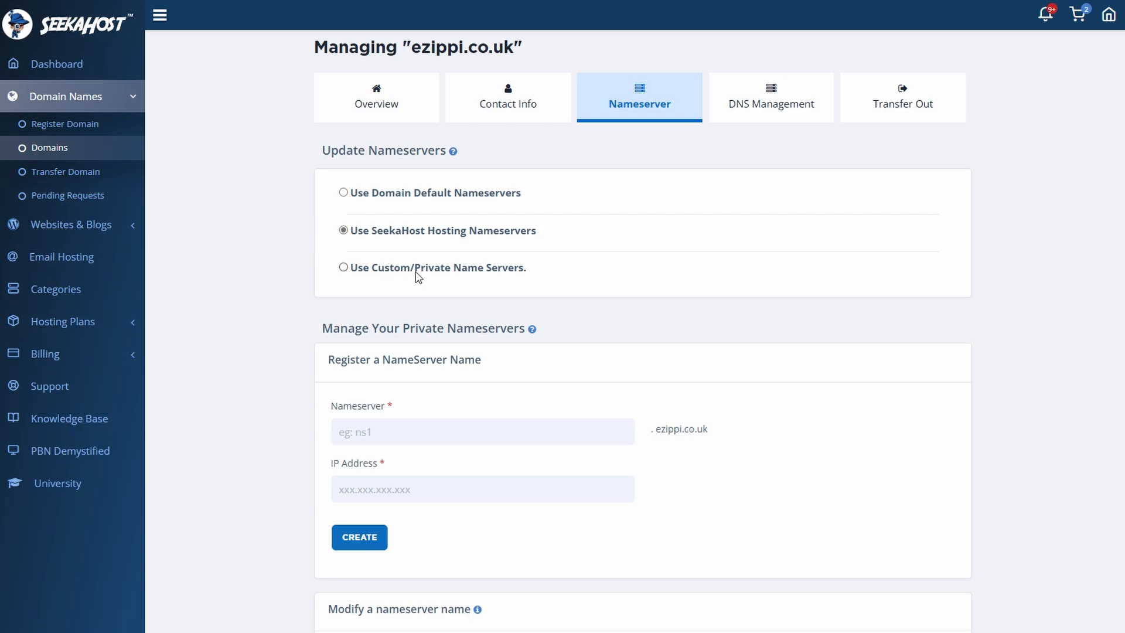
- Try to register the private nameserver ns1 for ezippi.co.uk with IP address 51.195.161.77
scroll(557, 276, "down", 1)
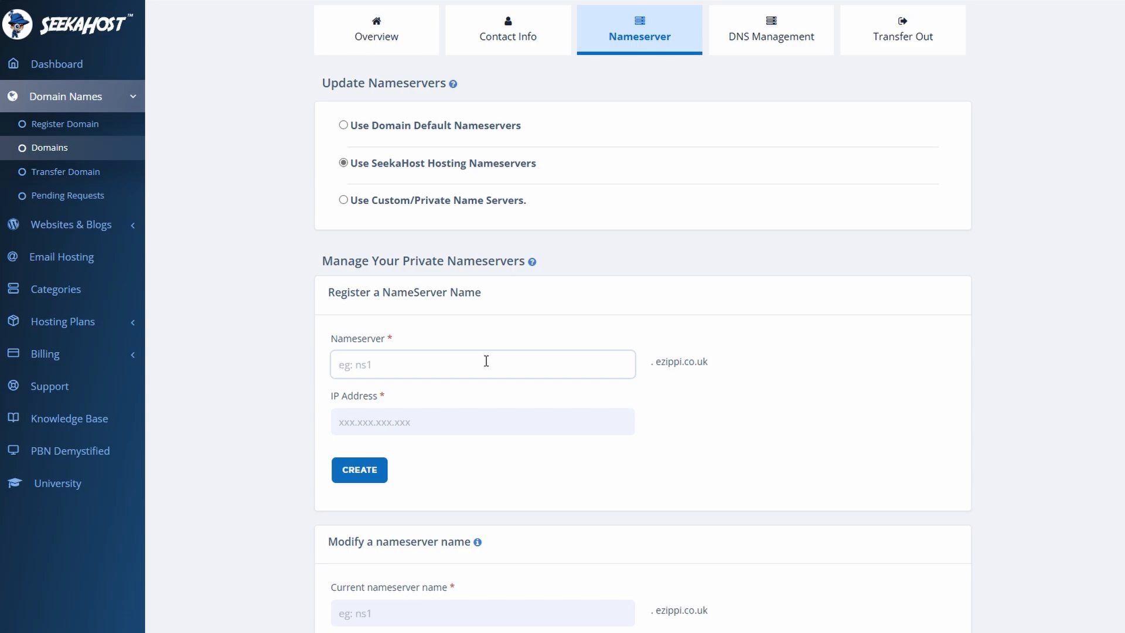
type("ns1")
right_click(372, 416)
left_click(398, 292)
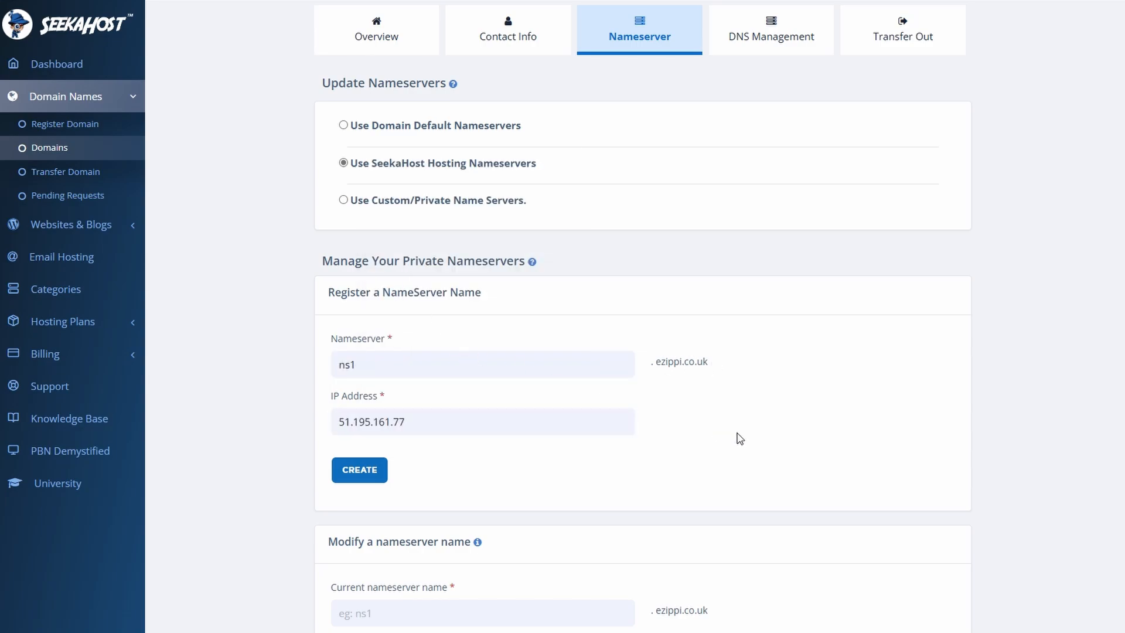
left_click(363, 473)
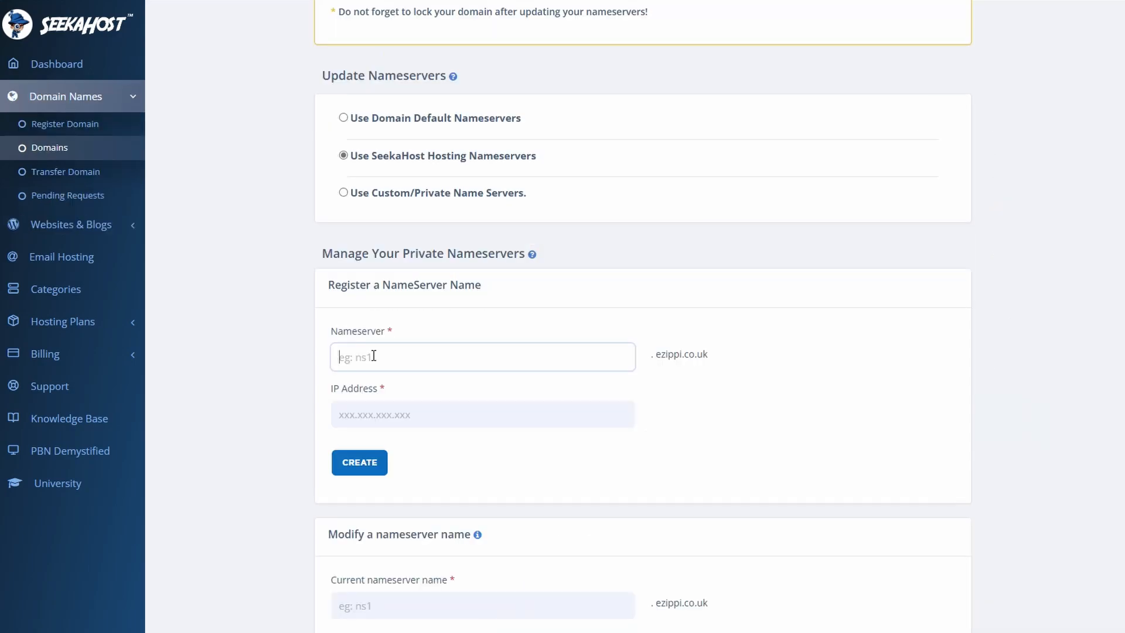
- Try to register the private nameserver ns2 for ezippi.co.uk with IP address 198.244.167.195
type("ns2")
left_click(389, 421)
right_click(391, 420)
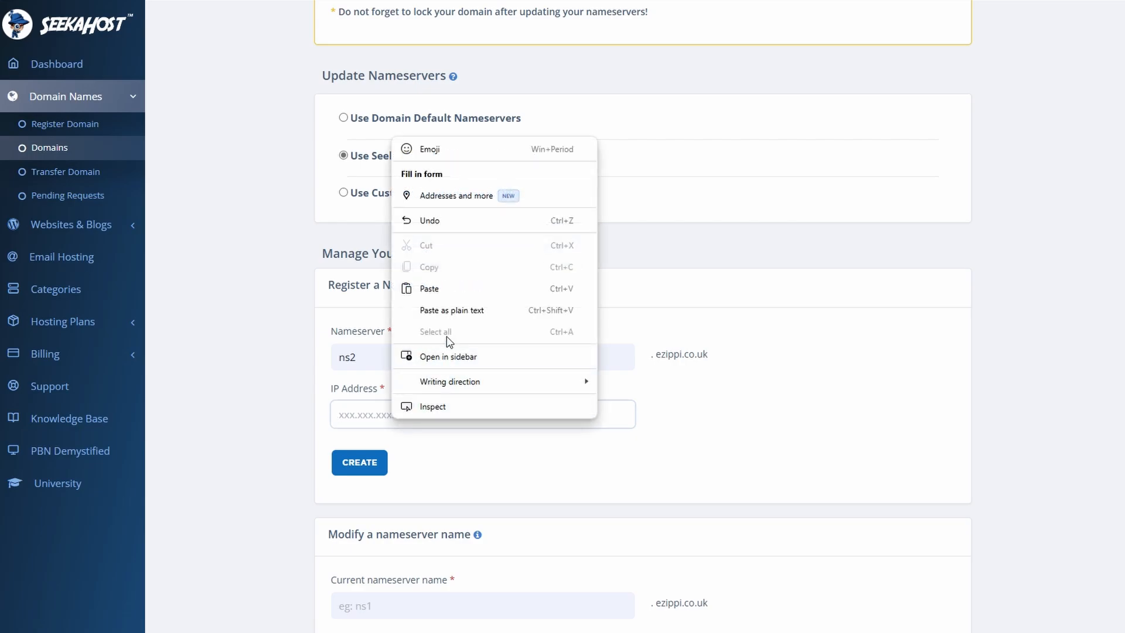
left_click(452, 291)
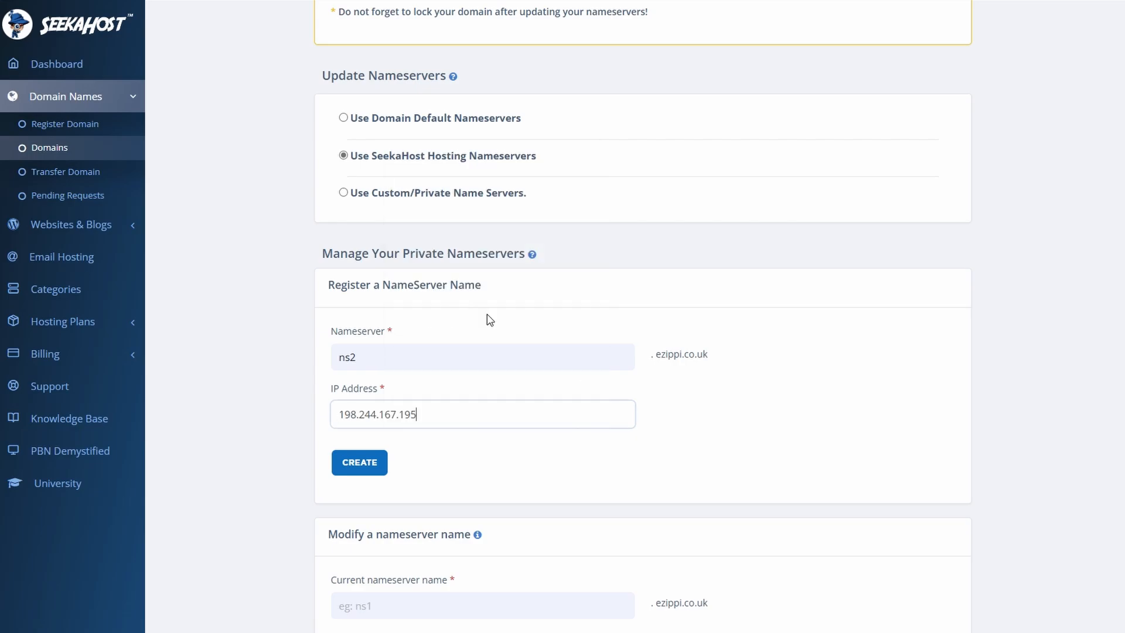
left_click(370, 471)
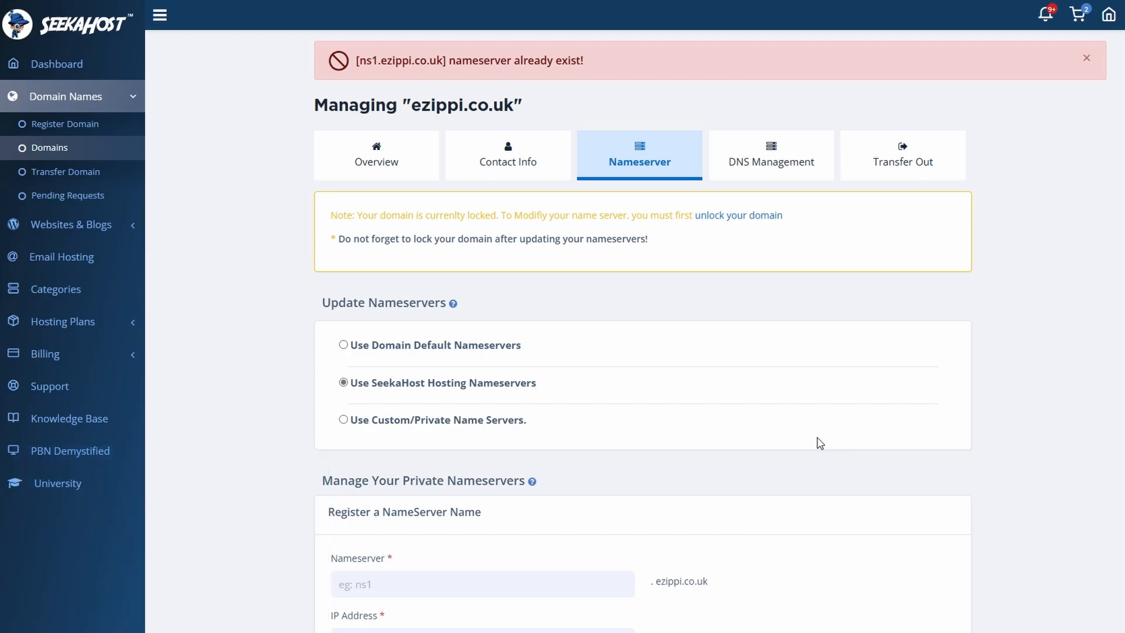
- Modify the IP address of the existing nameserver ns1 to 51.195.161.77
scroll(871, 420, "down", 10)
left_click(422, 465)
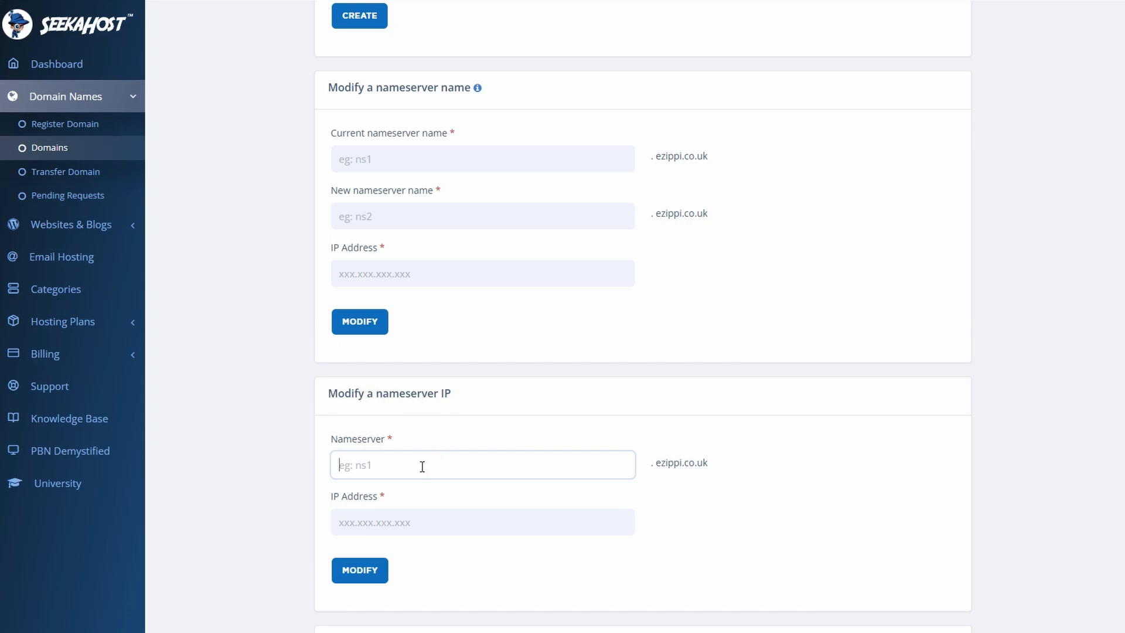
type("ns1")
right_click(399, 525)
left_click(436, 394)
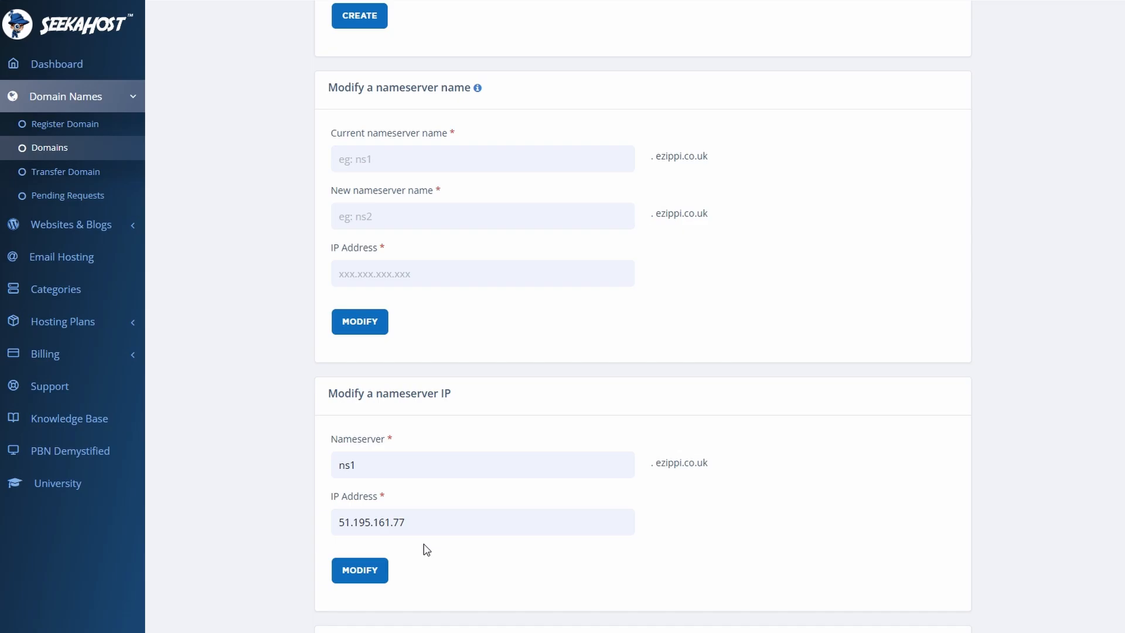
left_click(363, 571)
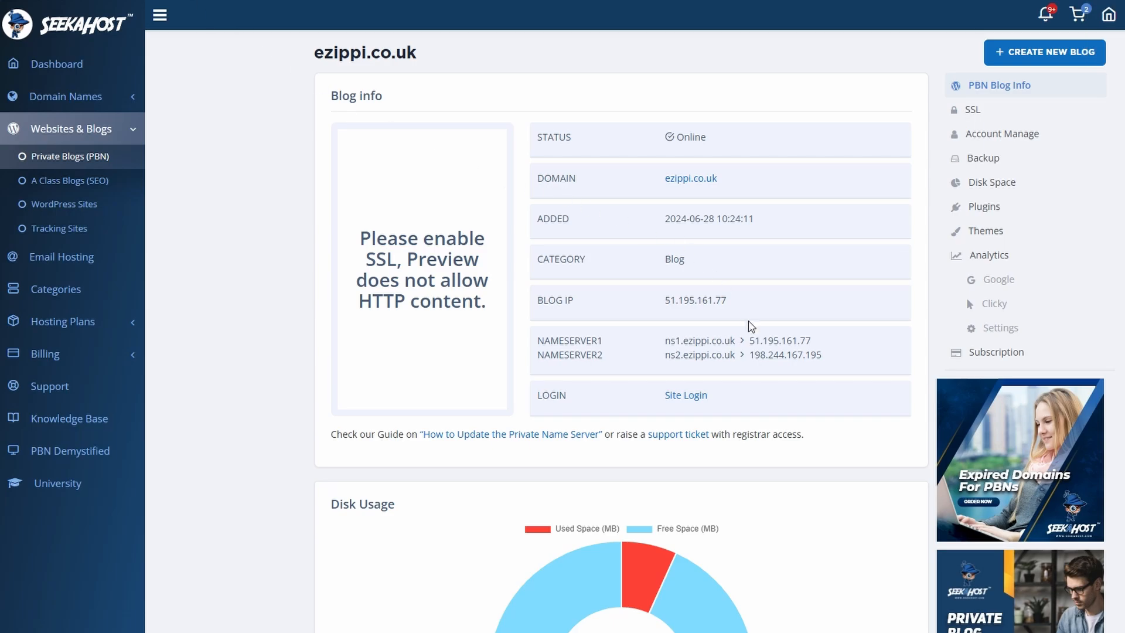
- Copy the second nameserver's IP from the blog info and modify ns2's IP address to 198.244.167.195
left_click(768, 356)
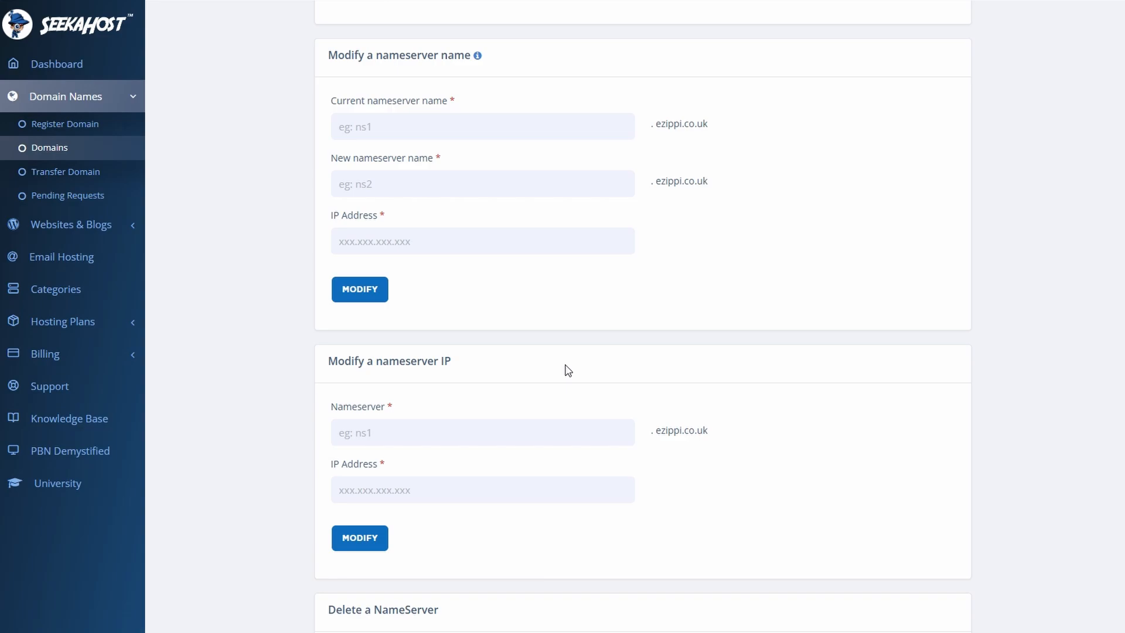
scroll(565, 369, "down", 3)
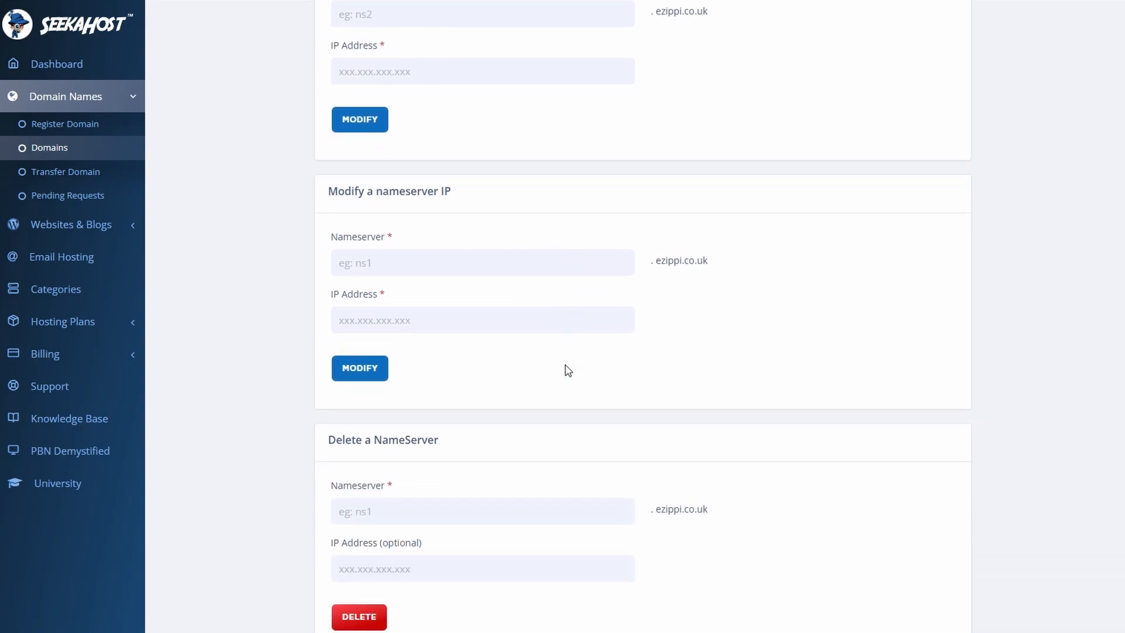
left_click(352, 262)
type("n")
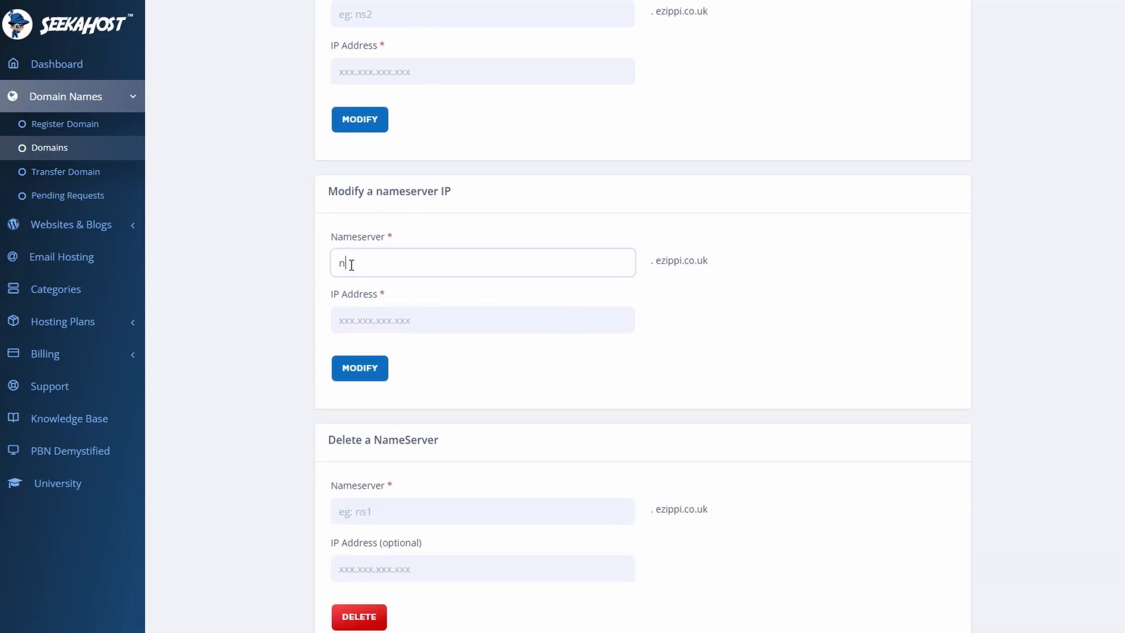
type("s2")
left_click(362, 319)
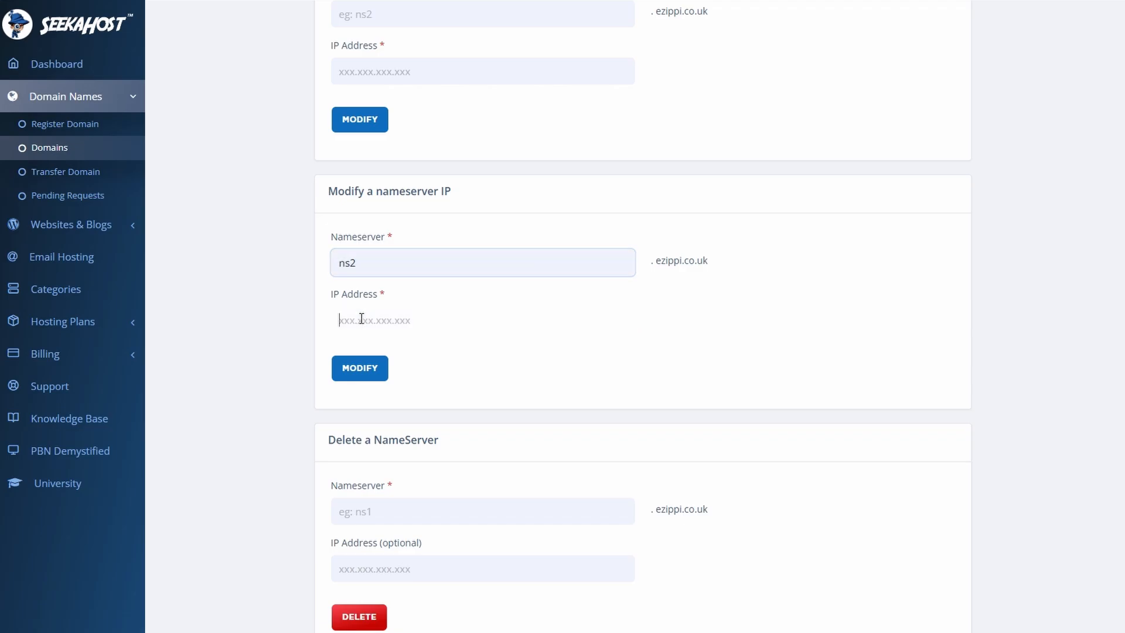
right_click(359, 322)
left_click(388, 466)
left_click(367, 373)
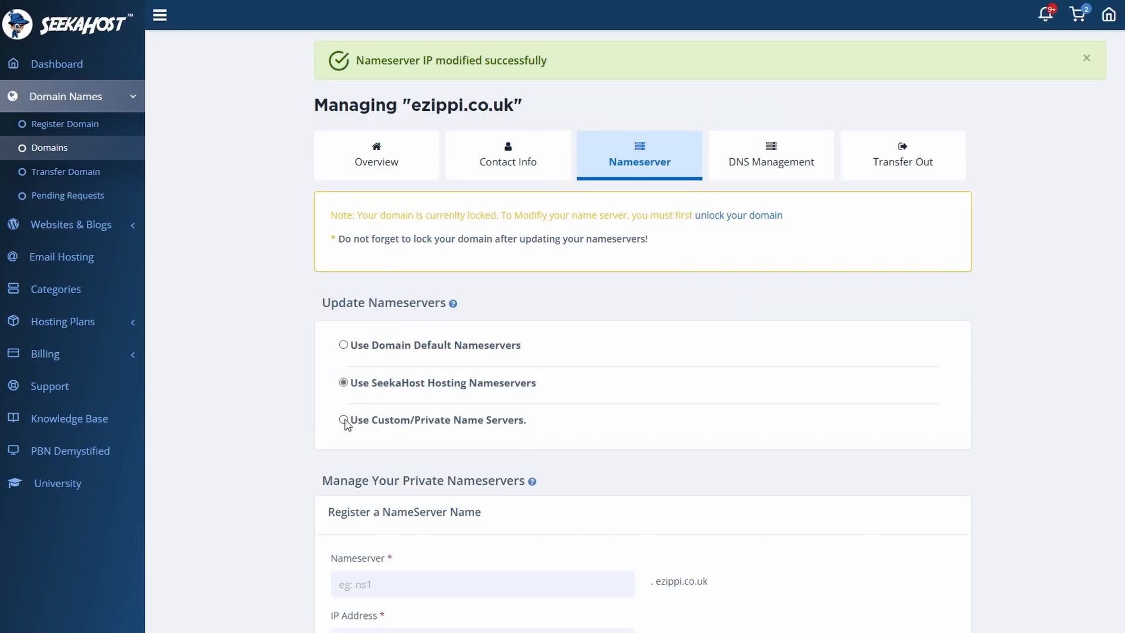
- Switch the domain to custom/private name servers ns1.ezippi.co.uk and ns2.ezippi.co.uk and submit the change
left_click(344, 420)
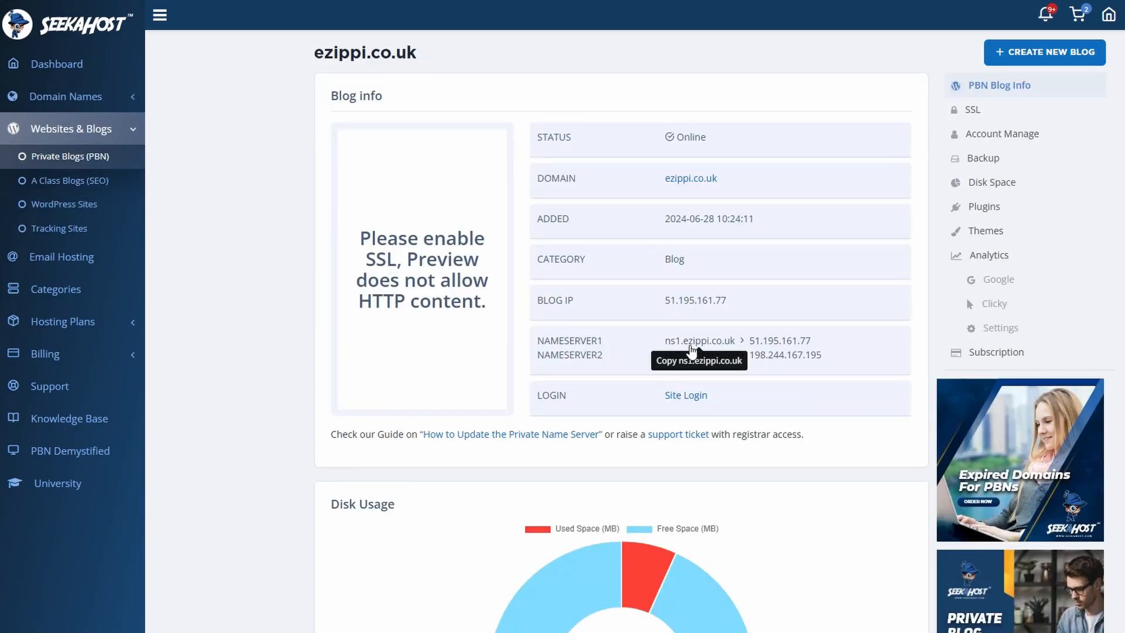
left_click(694, 345)
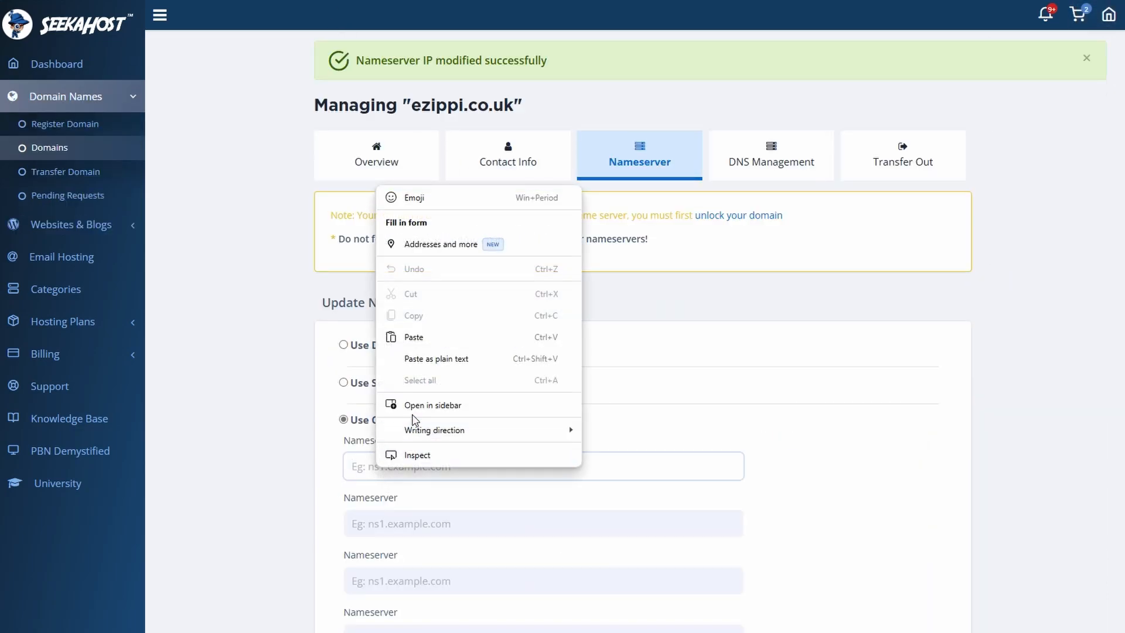
left_click(416, 336)
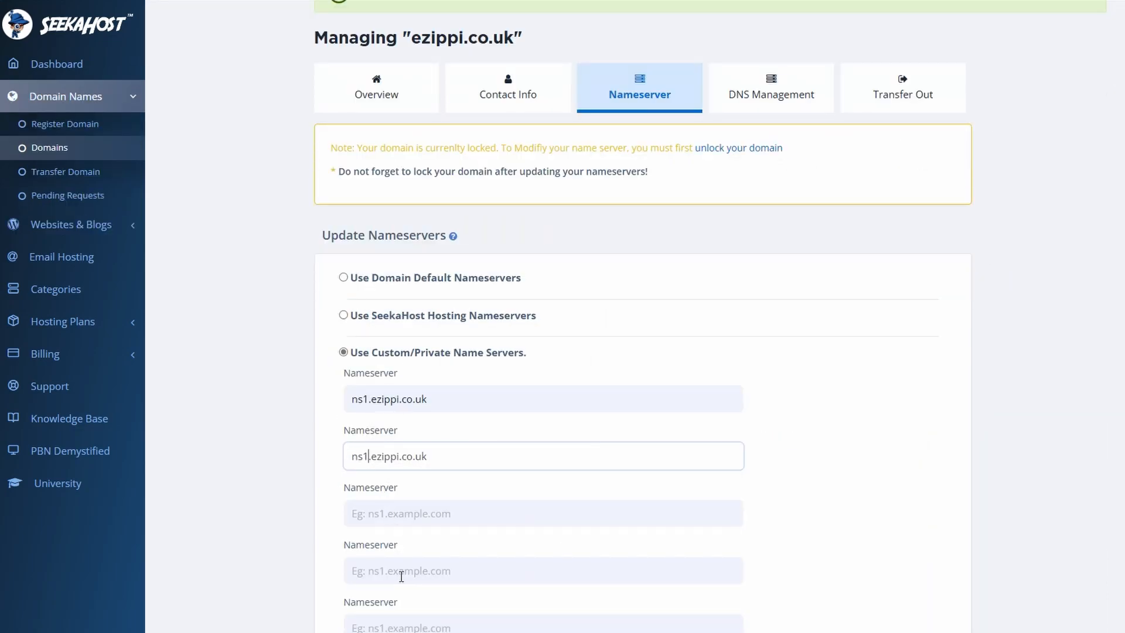
key("BackSpace")
type("2")
left_click(797, 448)
scroll(793, 447, "down", 1)
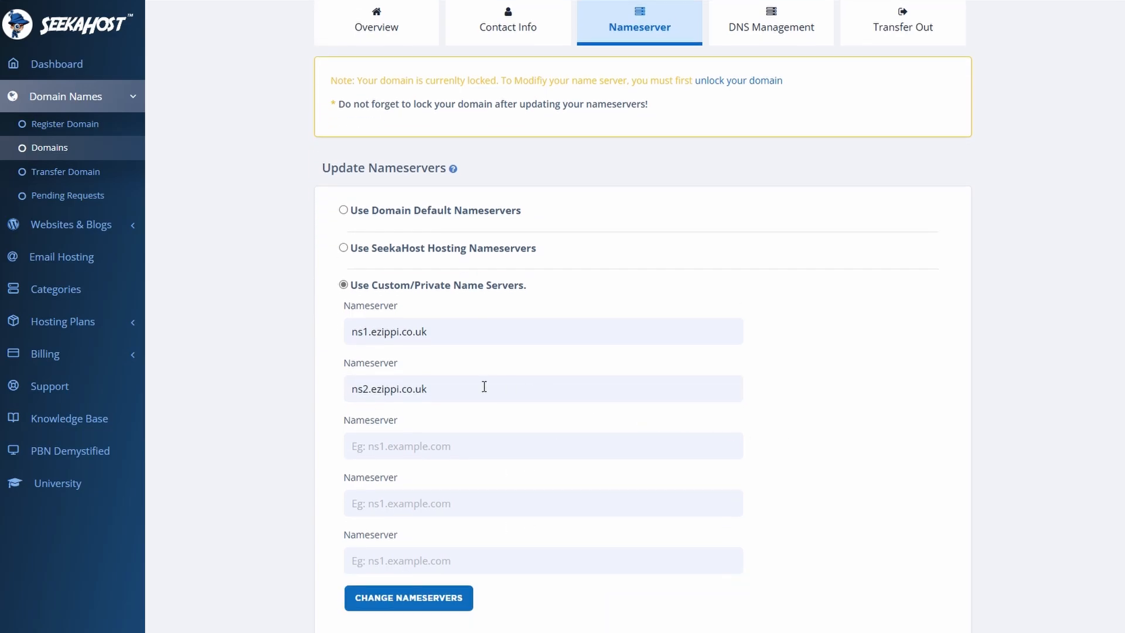
left_click(394, 603)
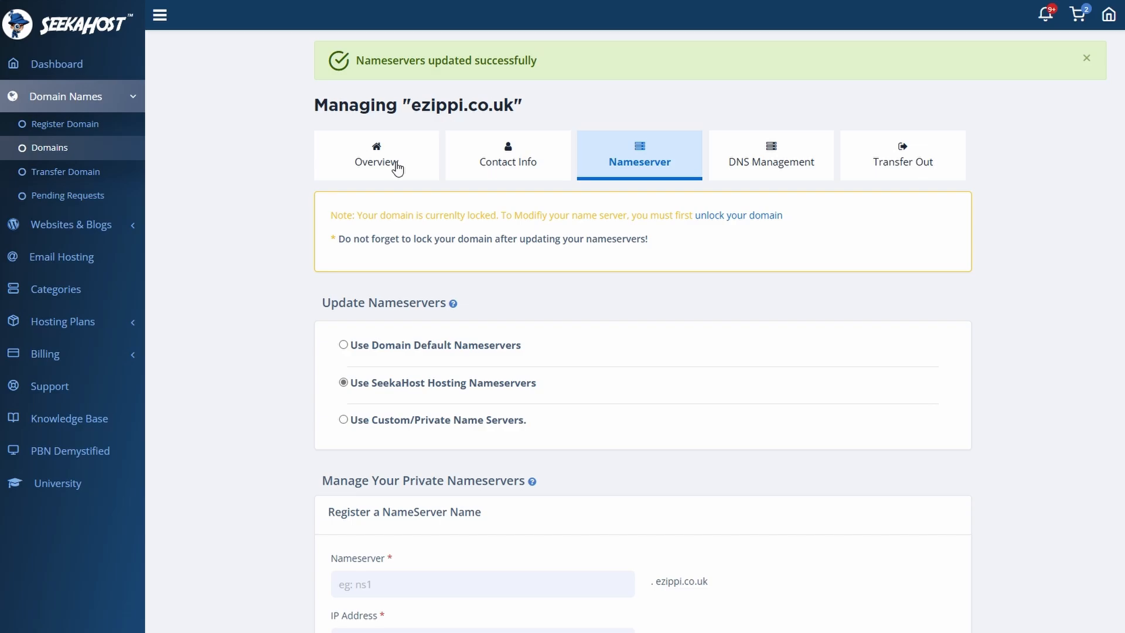
- Review the nameservers in the domain's overview and toggle the Domain Lock
left_click(398, 169)
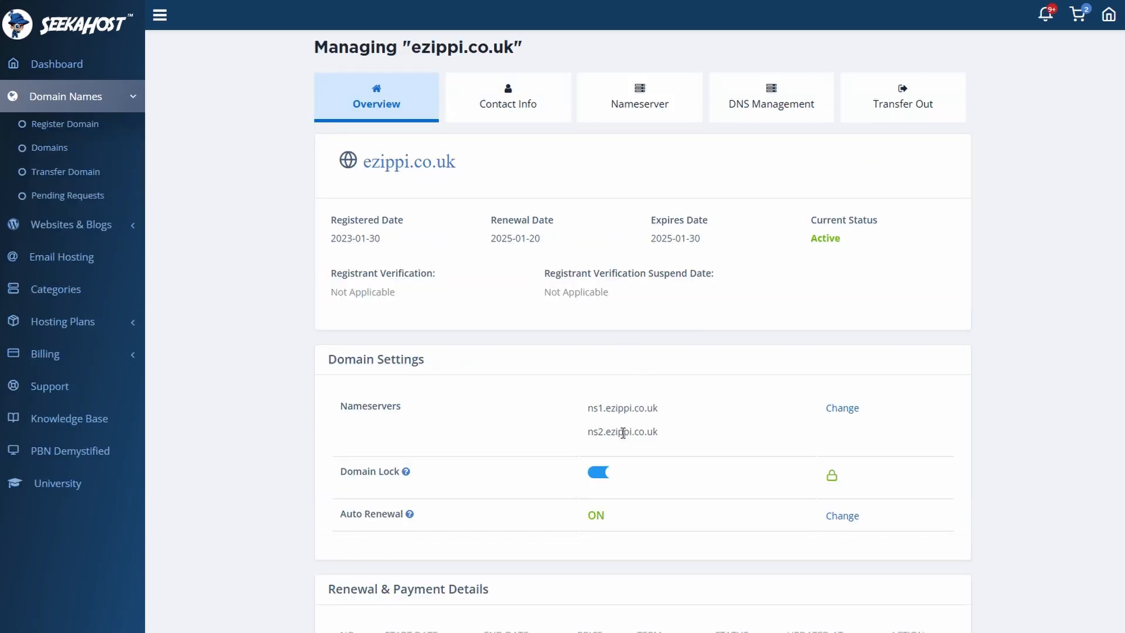
left_click(596, 474)
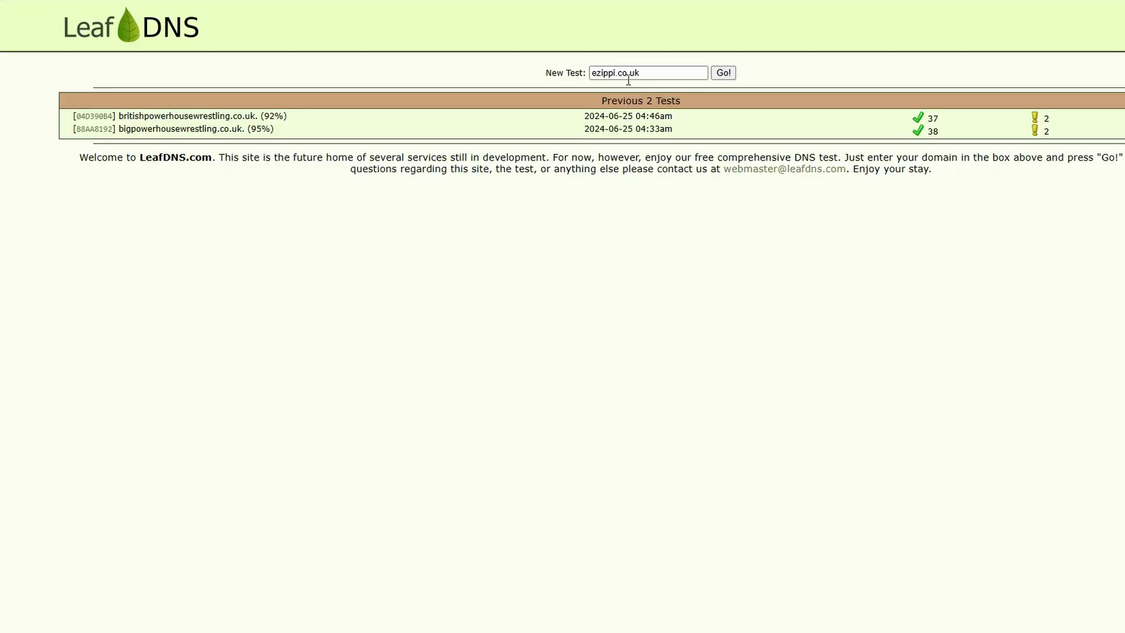
- Switch to LeafDNS and run a DNS test on ezippi.co.uk
left_click(725, 74)
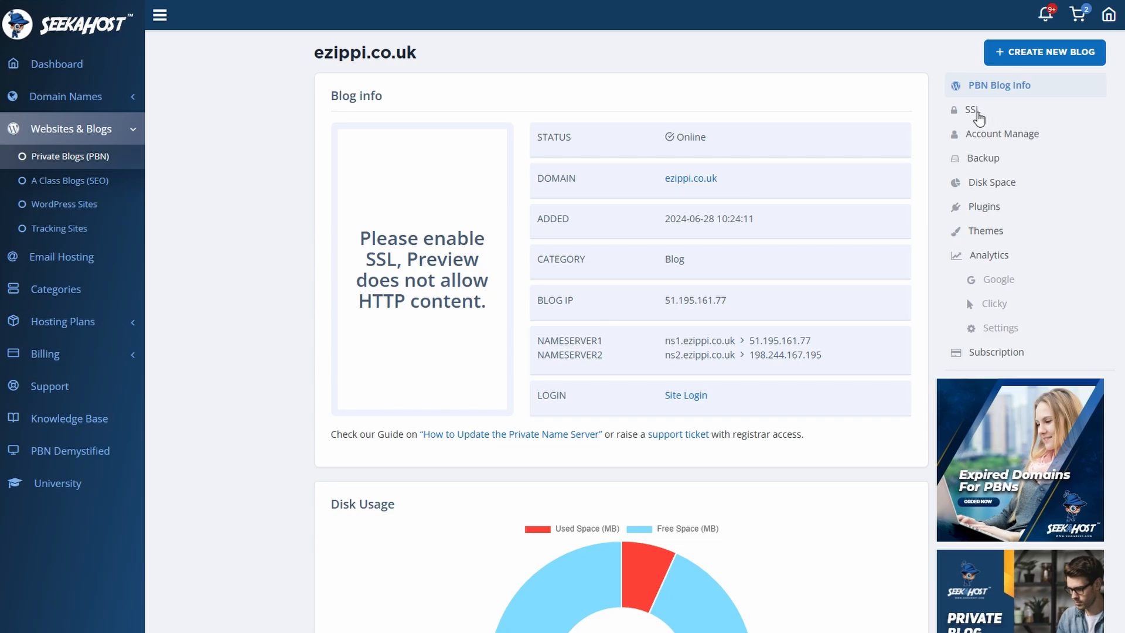
- Return to the ezippi.co.uk blog in the SeekaHost control panel and enable its SSL certificate
left_click(975, 112)
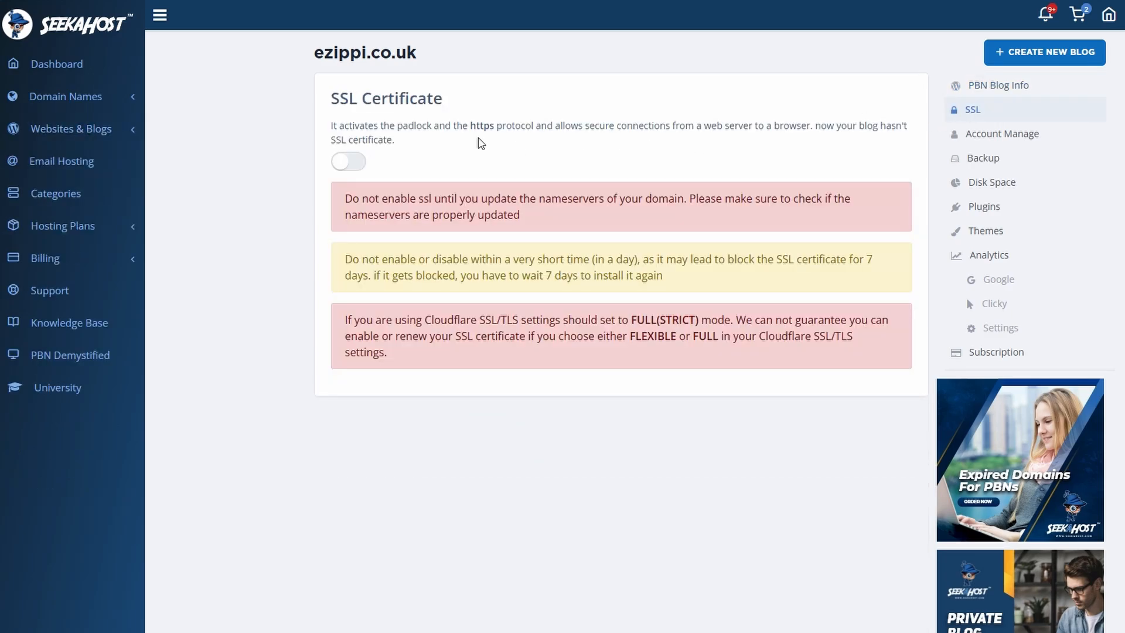
left_click(357, 163)
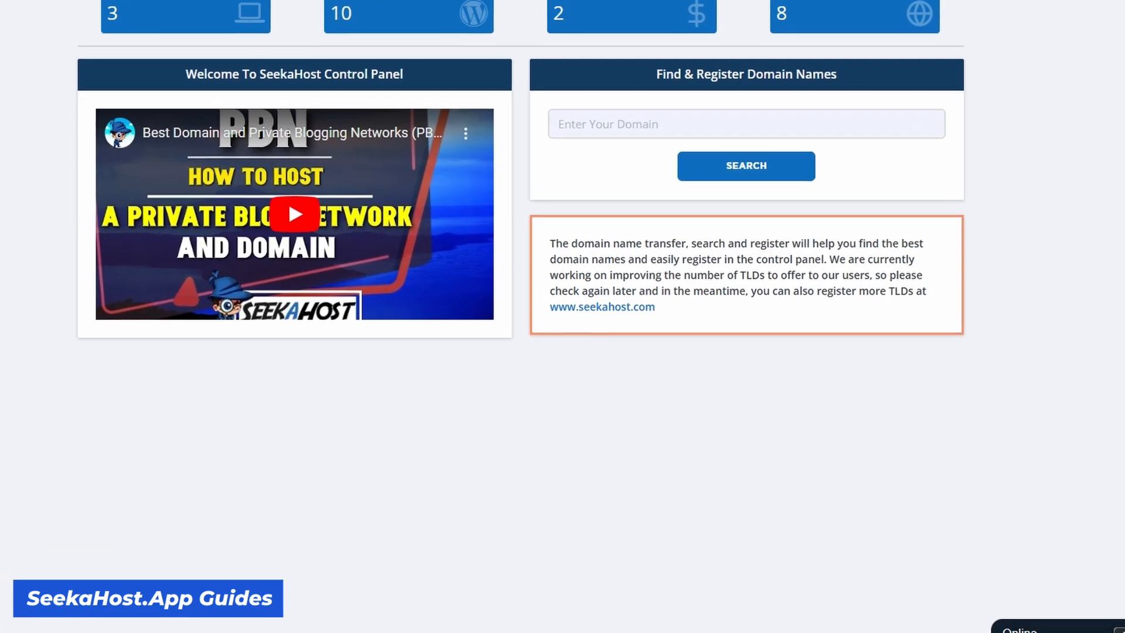
- Open the live chat support widget on the dashboard
left_click(1022, 628)
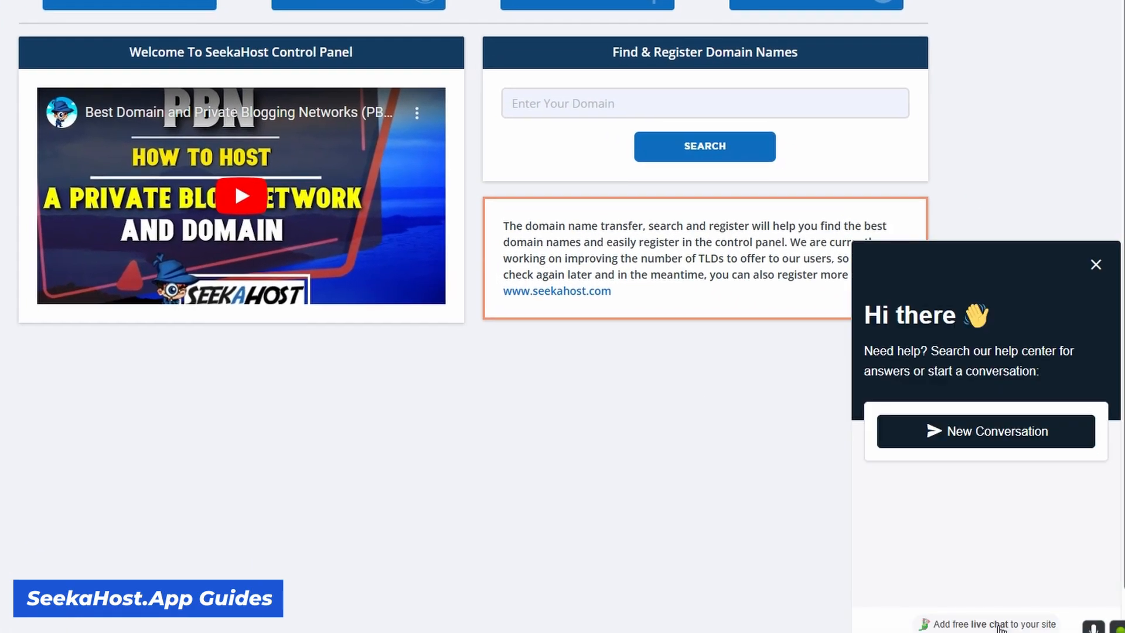